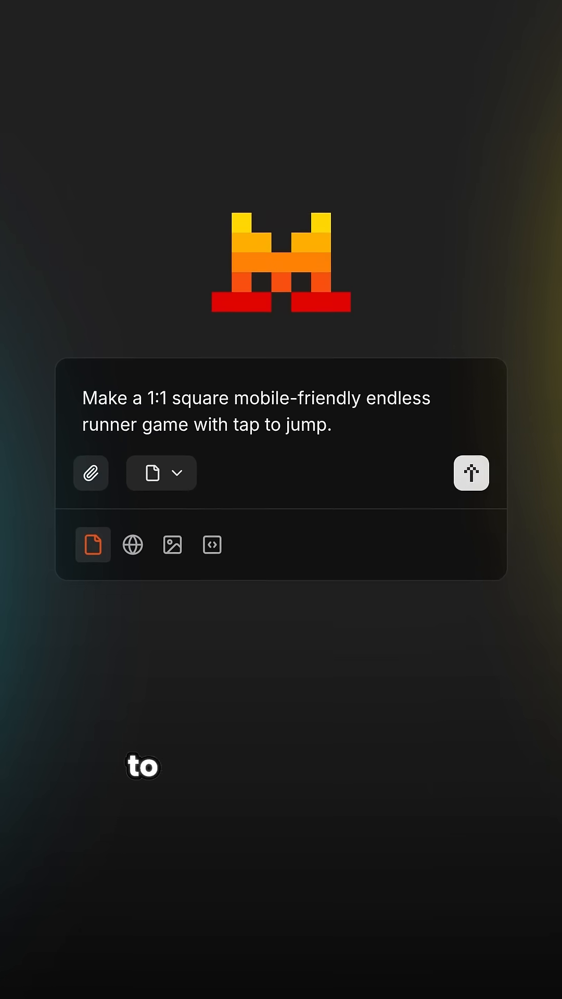
- Send the endless runner prompt and make the red block jump over the green obstacle
{"action": "key", "text": "Return"}
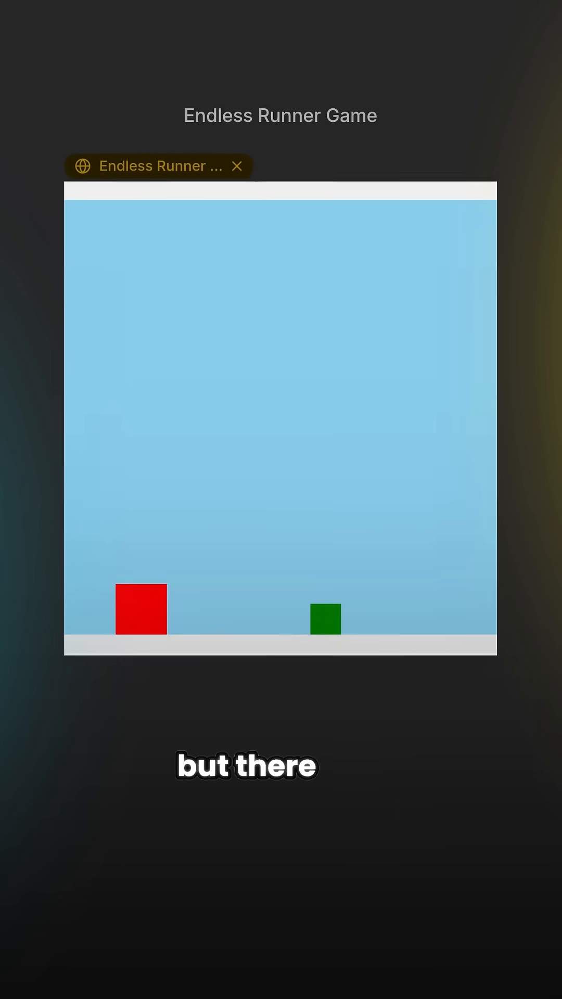
{"action": "key", "text": "space"}
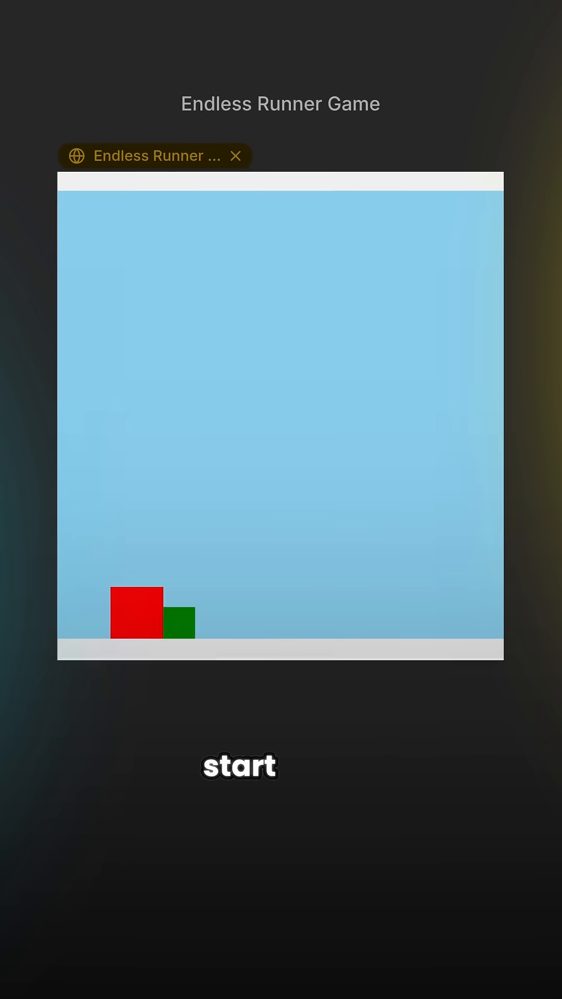